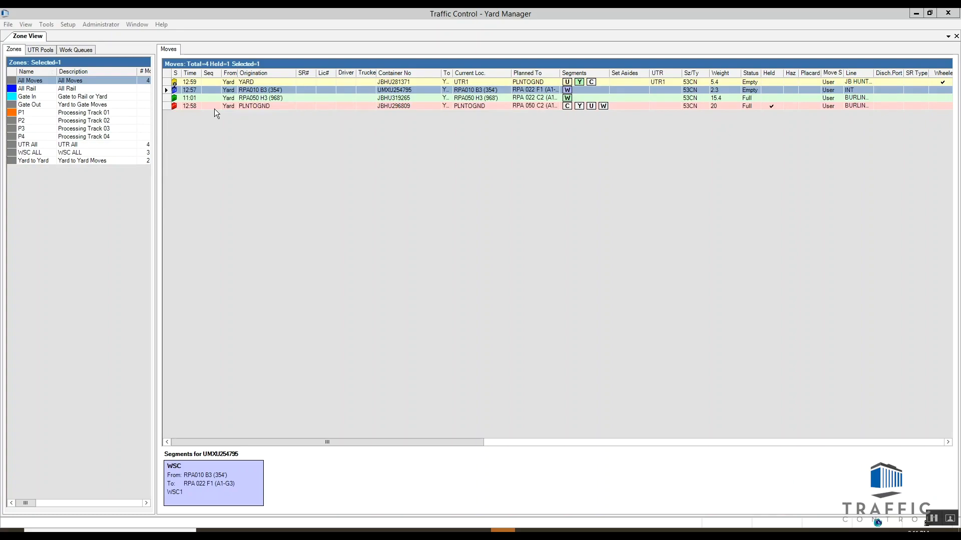
Step: Release the held move for container JBHU296809 and put it back on hold with the reason "test"
{"action": "right_click", "coordinate": [214, 109]}
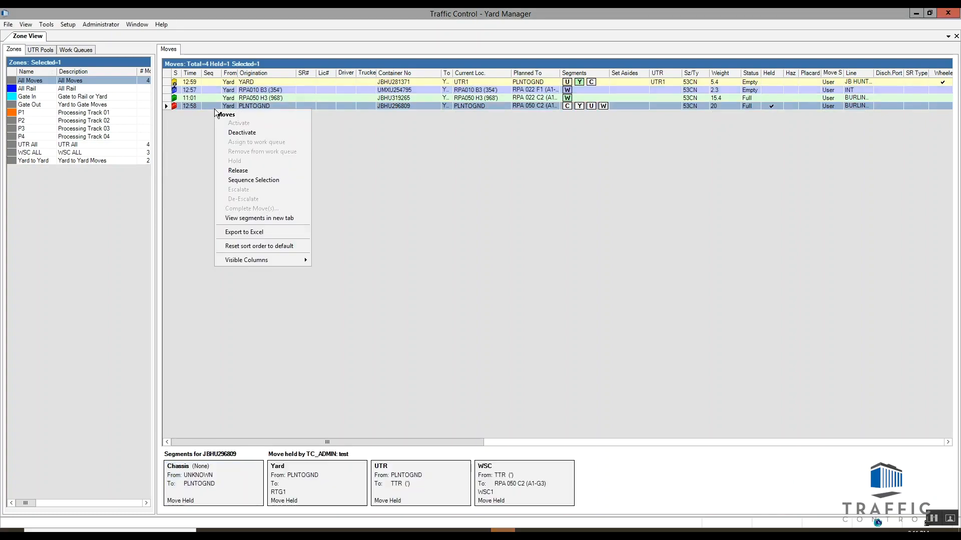
{"action": "left_click", "coordinate": [247, 172]}
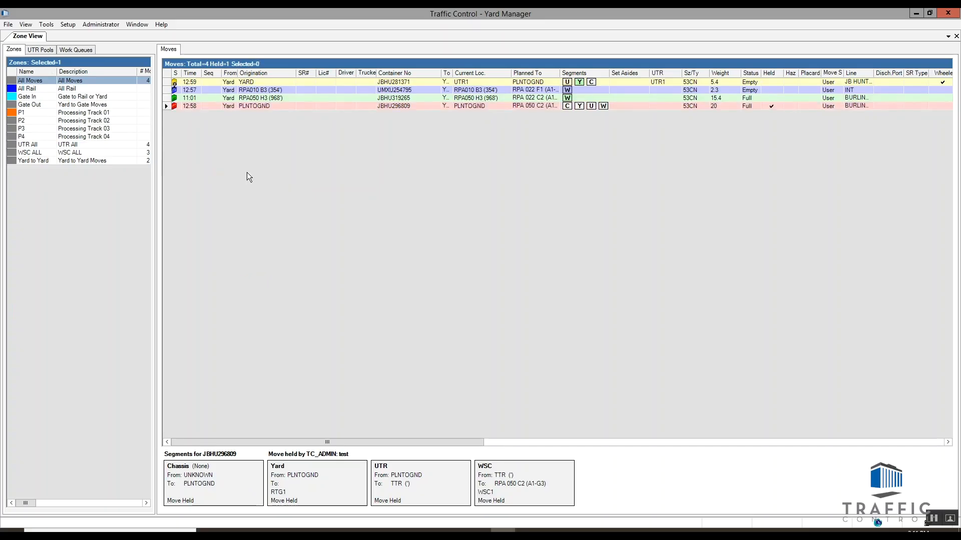
{"action": "left_click", "coordinate": [255, 107]}
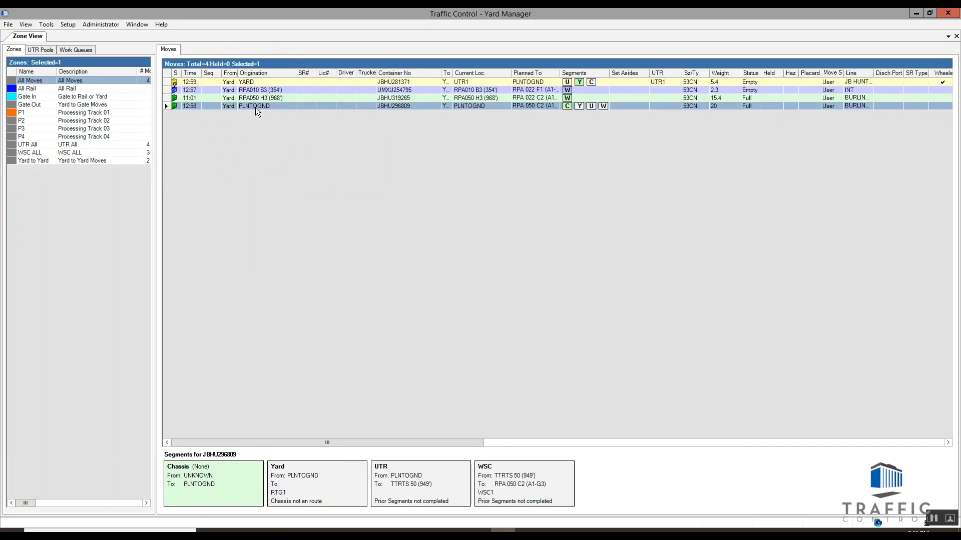
{"action": "right_click", "coordinate": [255, 107]}
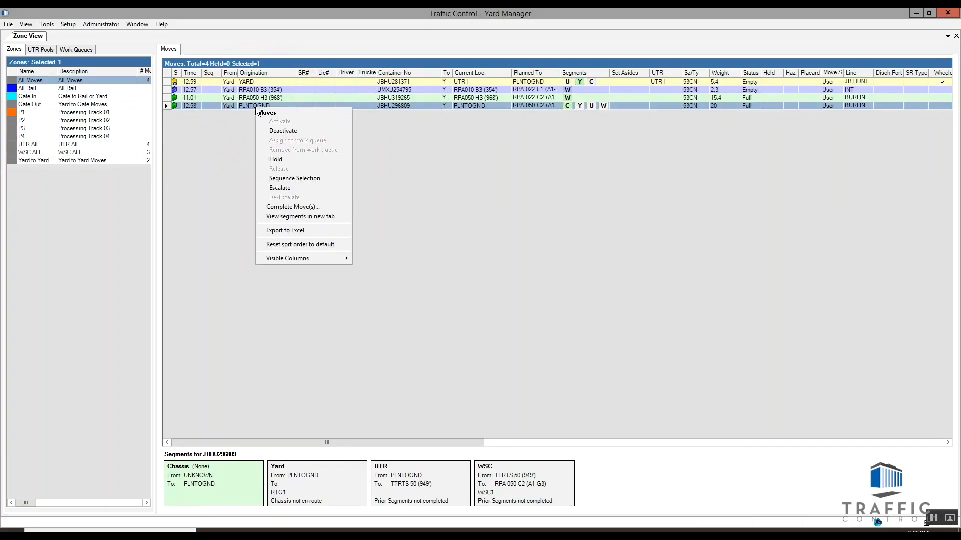
{"action": "left_click", "coordinate": [283, 161]}
{"action": "type", "text": "test"}
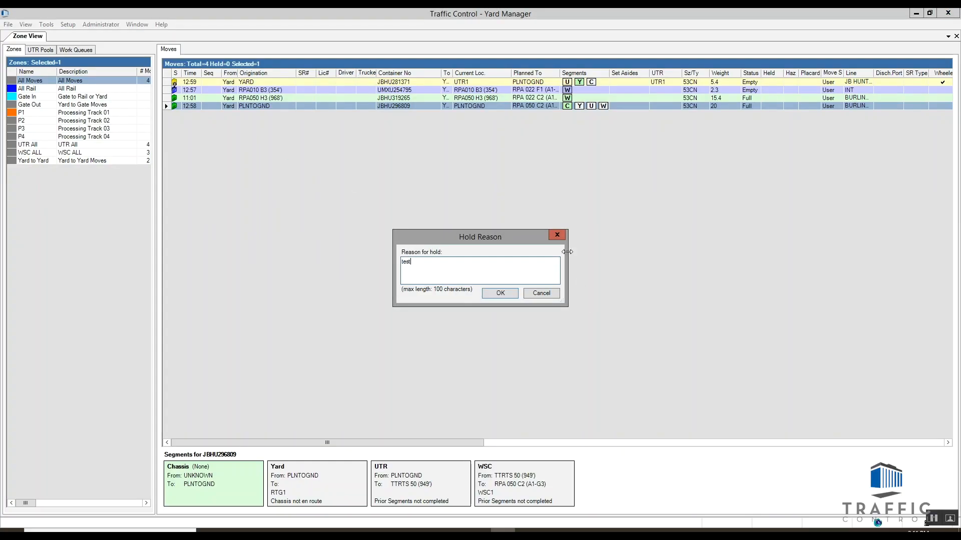
{"action": "left_click", "coordinate": [511, 297]}
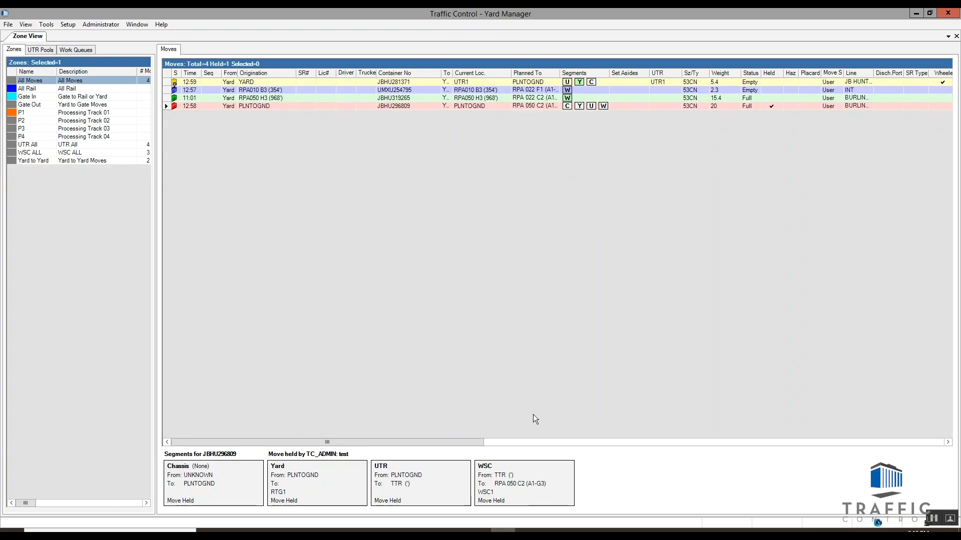
Step: Unhitch container JBHU281371 from its UTR segment at block TRACKSIDE1
{"action": "left_click", "coordinate": [294, 81]}
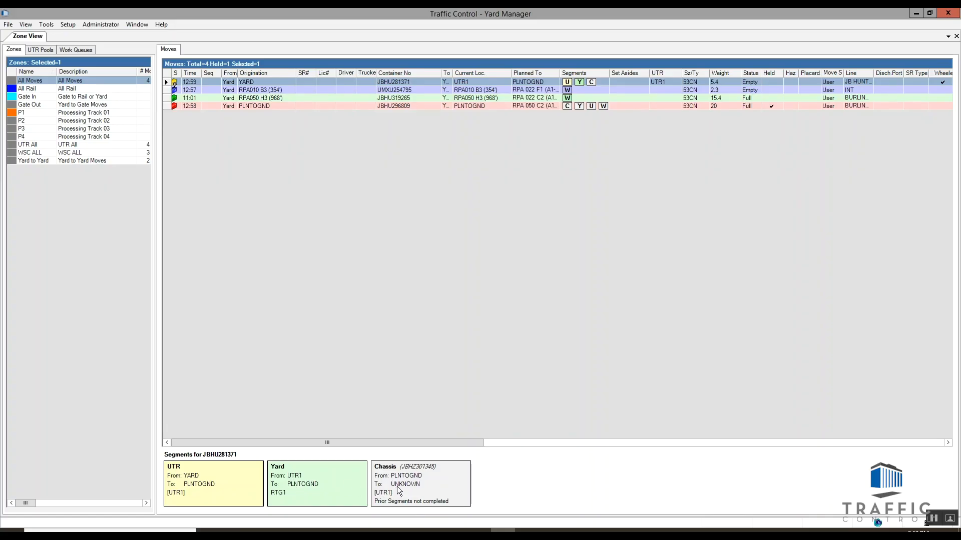
{"action": "right_click", "coordinate": [205, 482]}
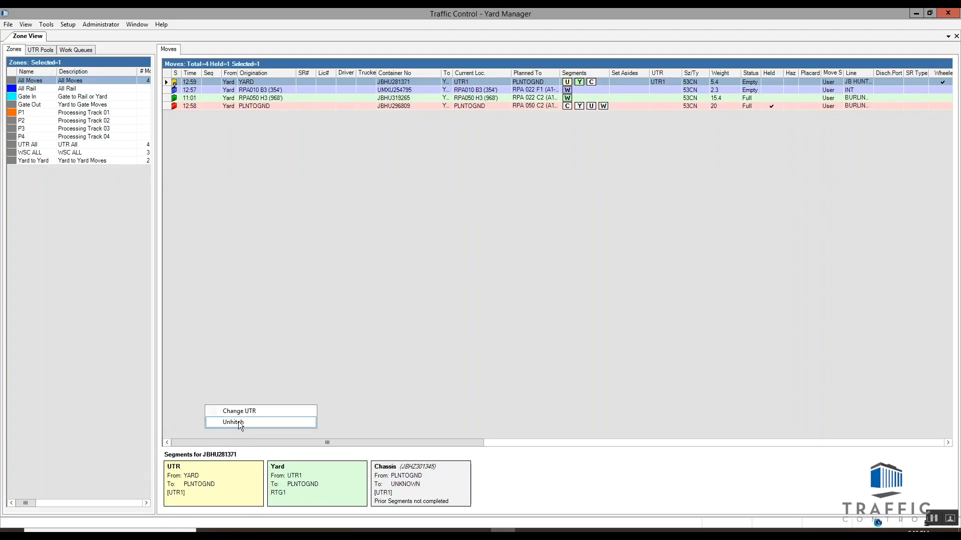
{"action": "left_click", "coordinate": [238, 421]}
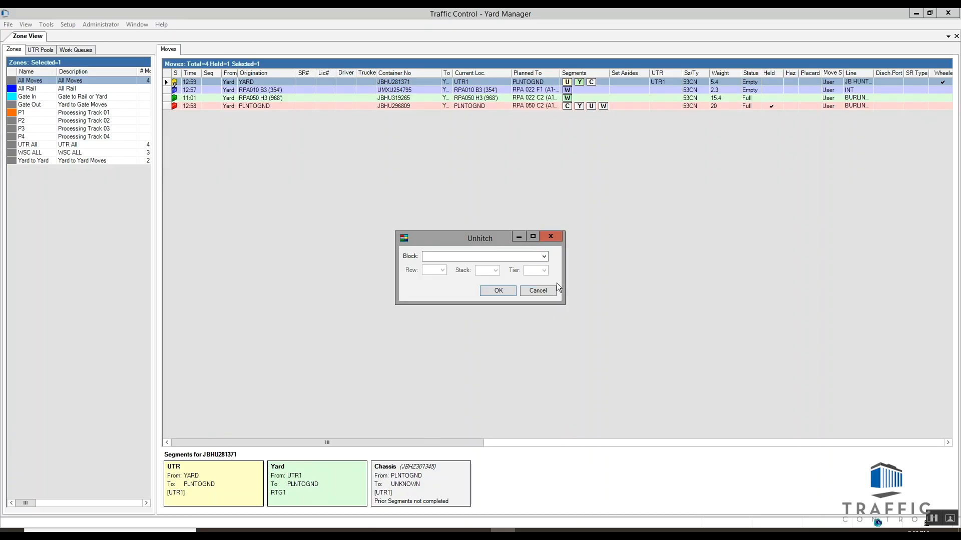
{"action": "left_click", "coordinate": [544, 256]}
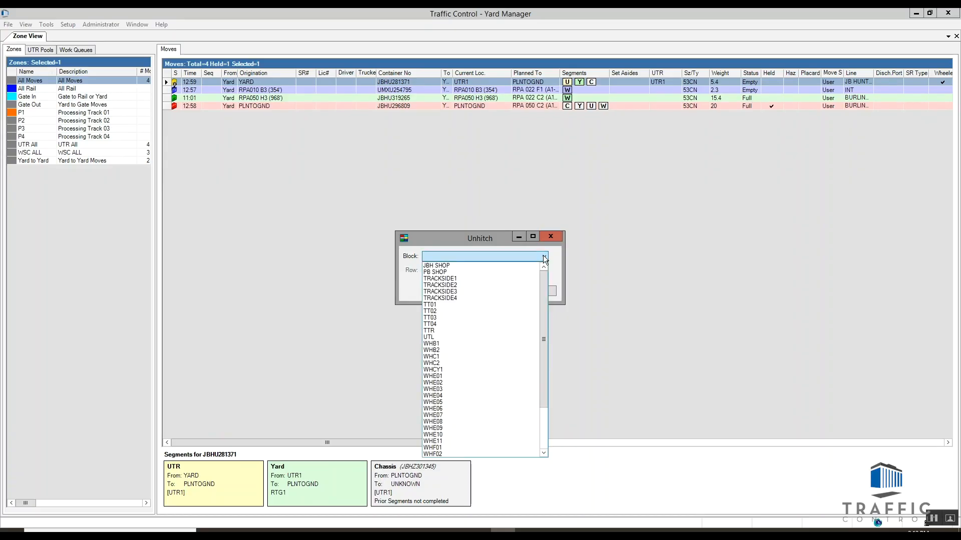
{"action": "mouse_move", "coordinate": [545, 295]}
{"action": "left_mouse_down"}
{"action": "mouse_move", "coordinate": [534, 373]}
{"action": "mouse_move", "coordinate": [545, 277]}
{"action": "left_mouse_up"}
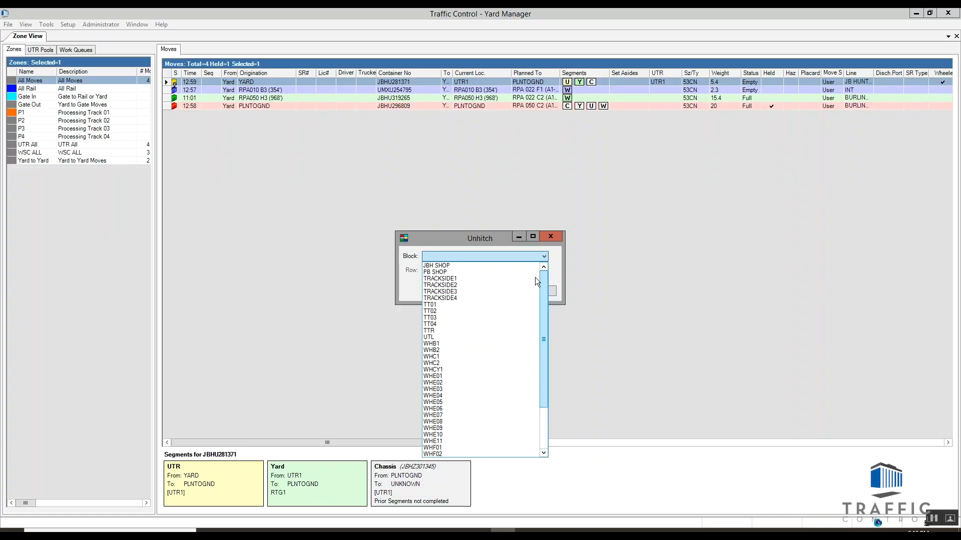
{"action": "left_click", "coordinate": [457, 279]}
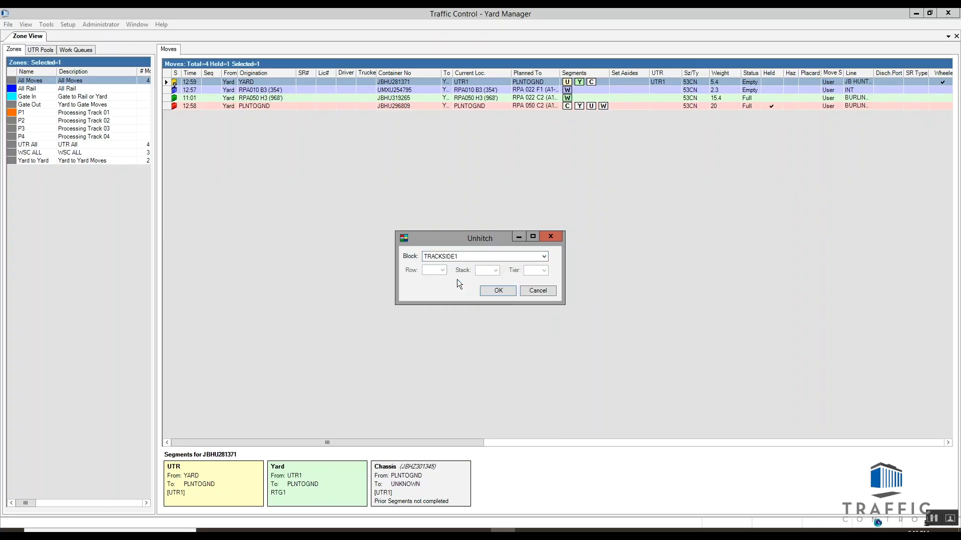
{"action": "left_click", "coordinate": [498, 291]}
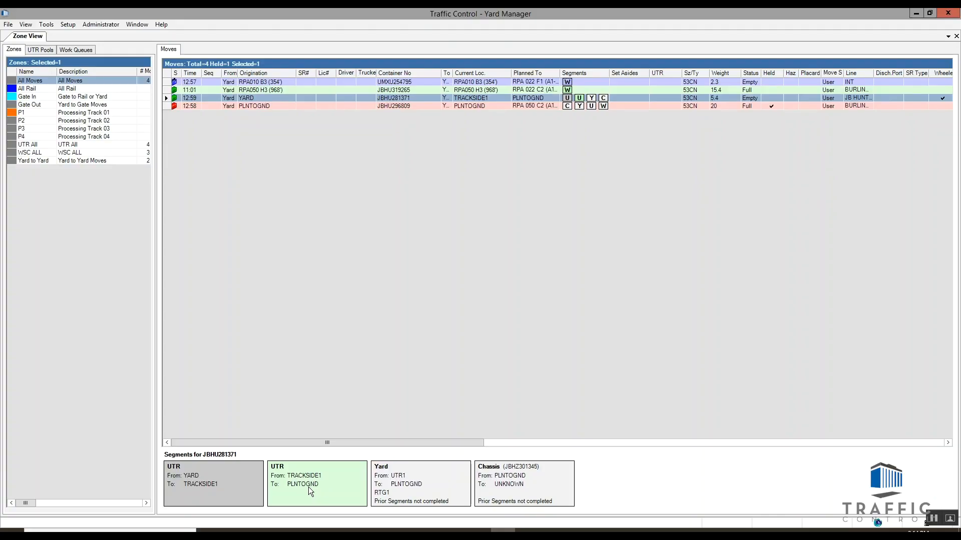
Step: View the segments of moves JBHU319265 and UMXU254795, and enter container UMXU254795 for WSC1 in the Position Detection System Simulator
{"action": "left_click", "coordinate": [252, 92]}
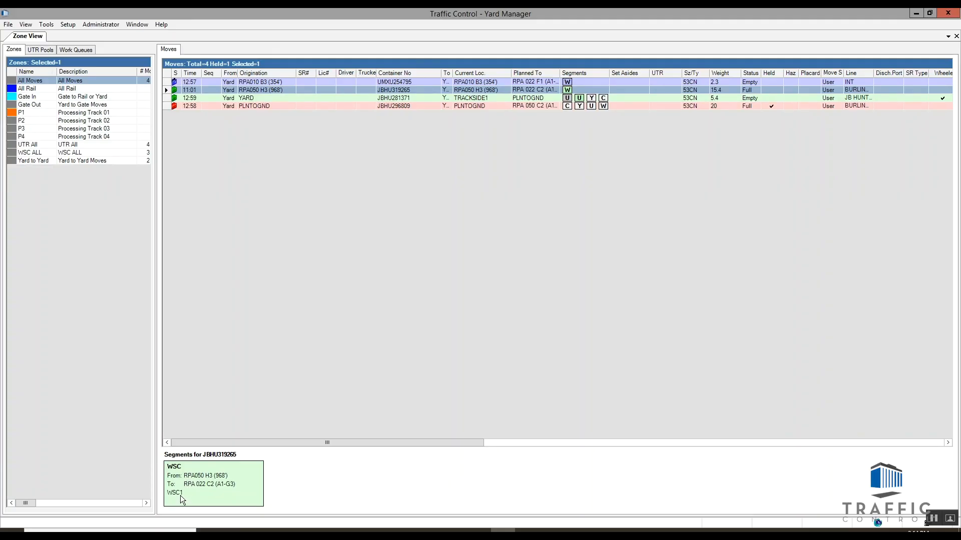
{"action": "left_click", "coordinate": [266, 83]}
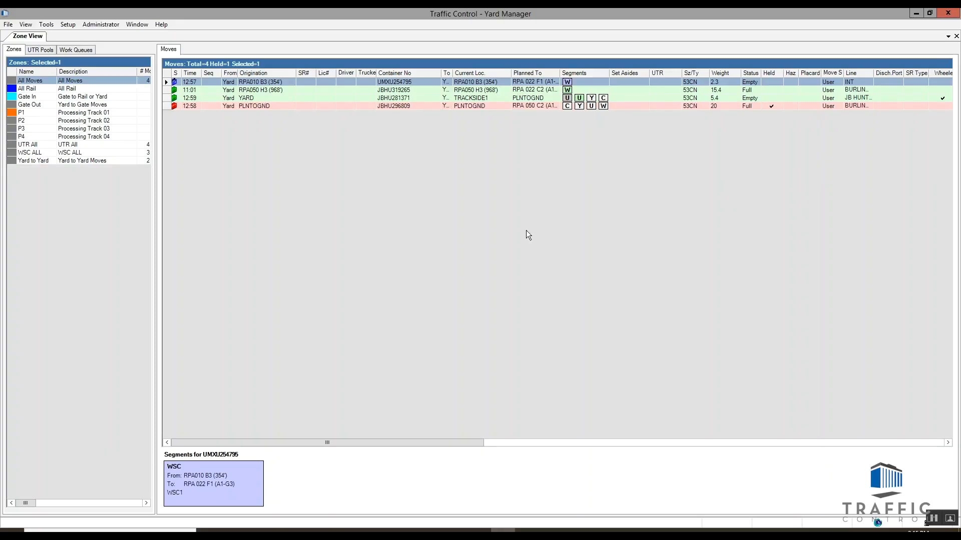
{"action": "left_click", "coordinate": [552, 530]}
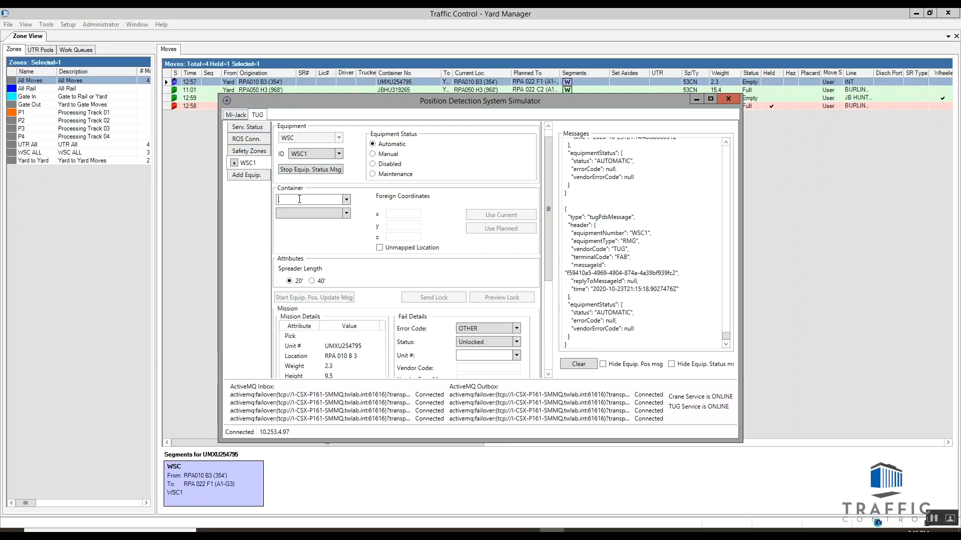
{"action": "type", "text": "UMX"}
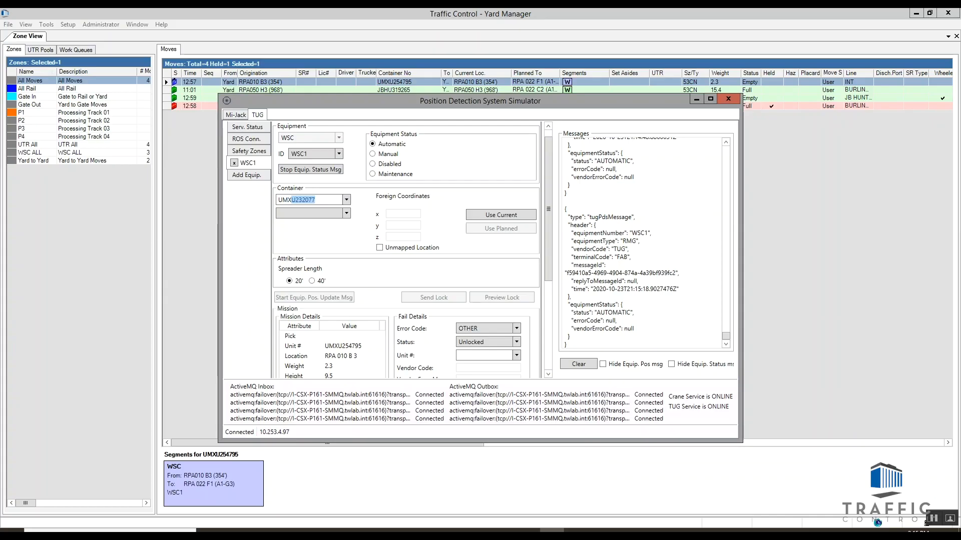
{"action": "type", "text": "x"}
{"action": "key", "text": "BackSpace"}
{"action": "type", "text": "XU"}
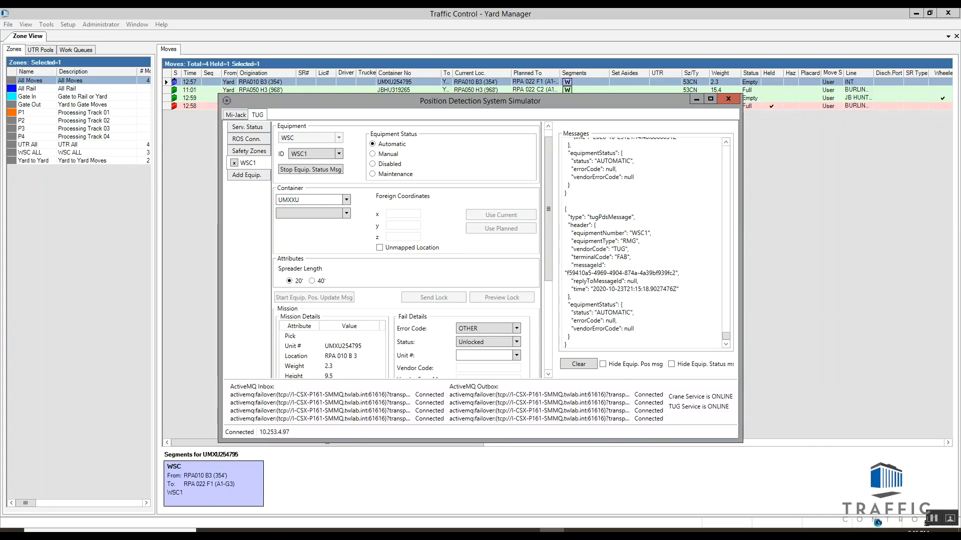
{"action": "type", "text": "254795"}
Step: Set the container's location type to Yard Spot and send the WSC1 lock at RPA 010 B 3
{"action": "scroll", "coordinate": [349, 161], "scroll_direction": "down", "scroll_amount": 1}
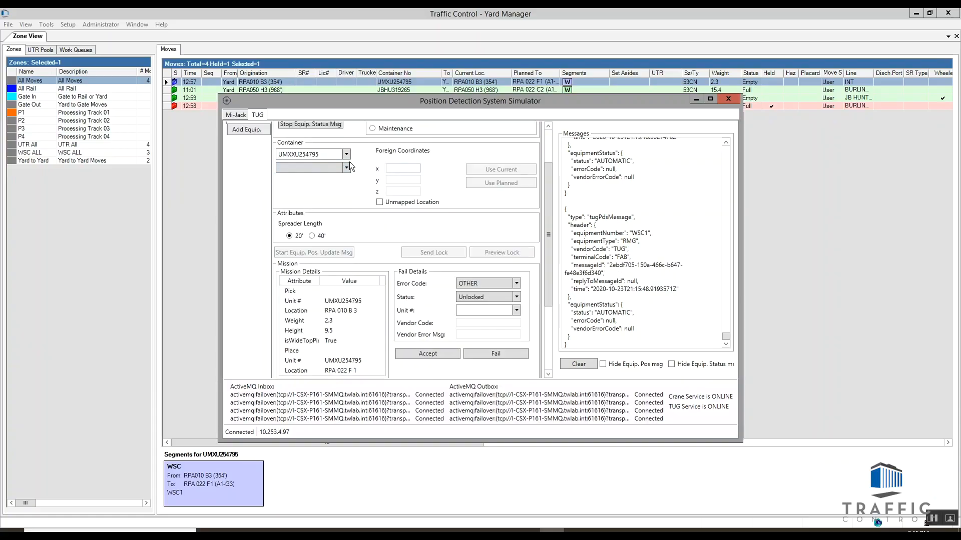
{"action": "left_click", "coordinate": [346, 167]}
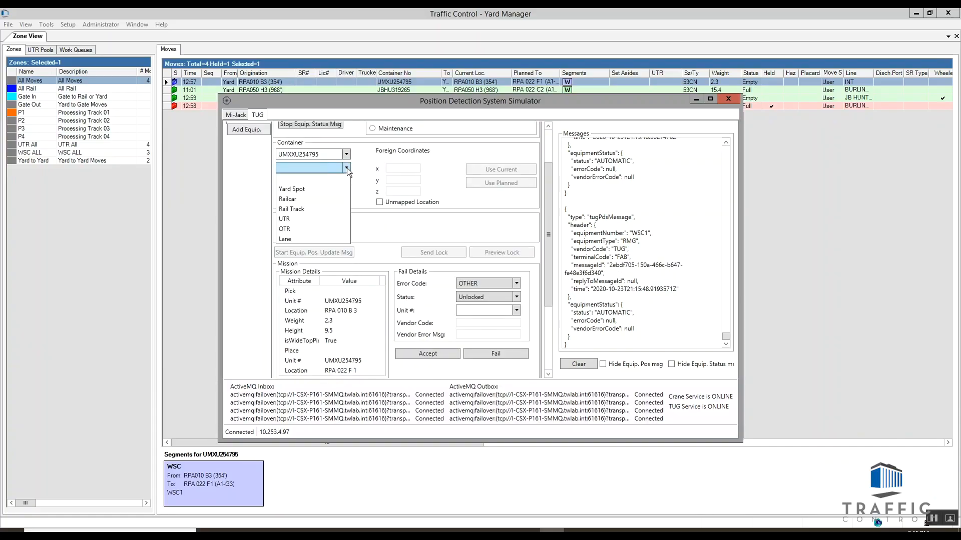
{"action": "left_click", "coordinate": [309, 189]}
{"action": "left_click_drag", "start_coordinate": [380, 100], "coordinate": [448, 131]}
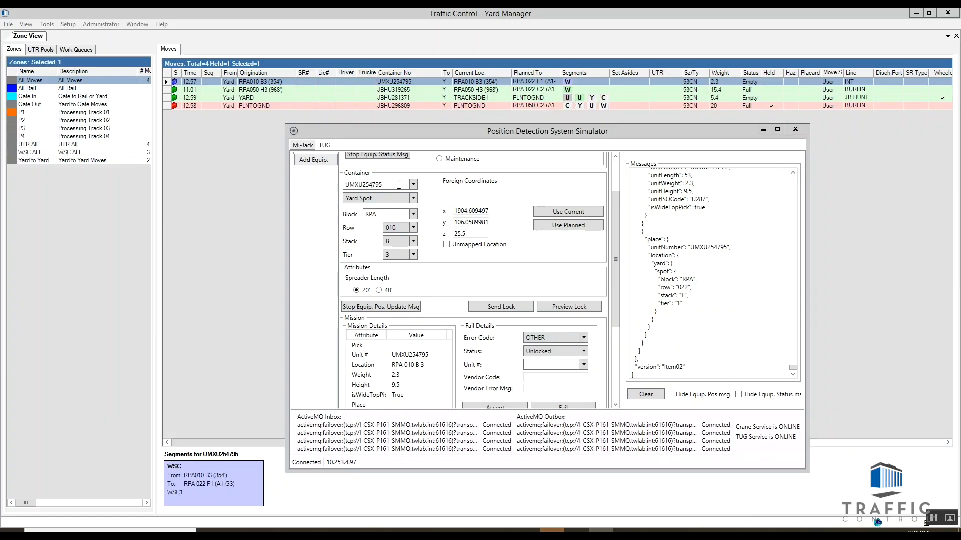
{"action": "left_click", "coordinate": [503, 305]}
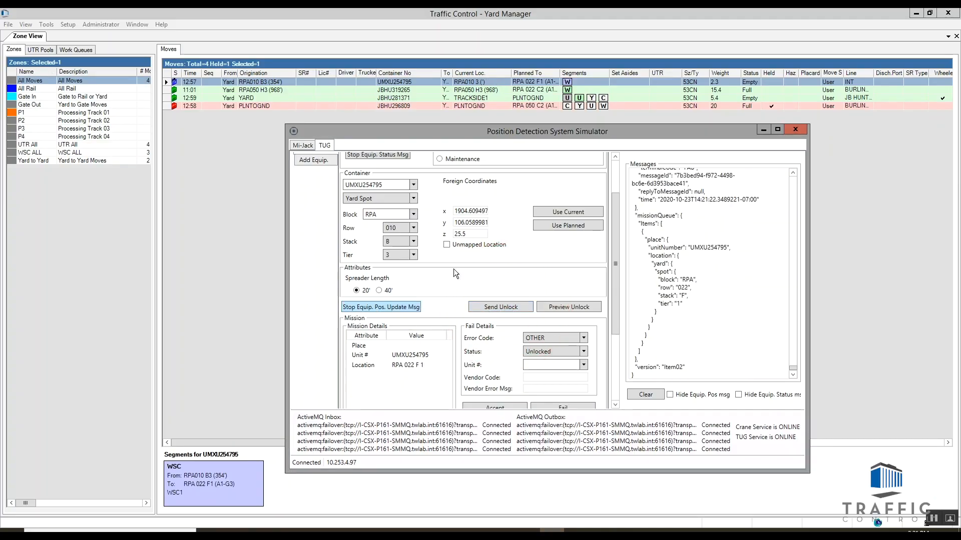
Step: Set WSC1 to the planned position RPA 022 F 1, send the unlock, and return to Yard Manager
{"action": "left_click", "coordinate": [563, 226]}
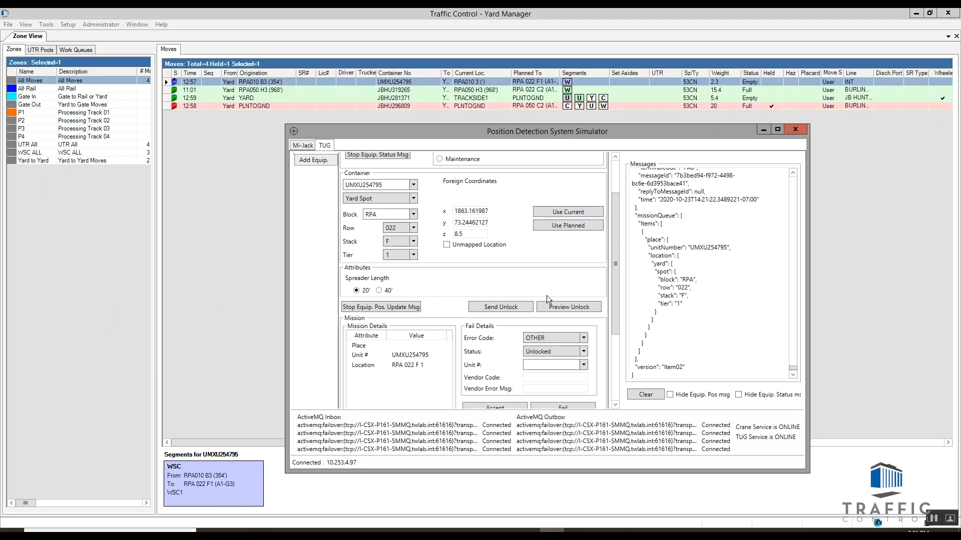
{"action": "left_click", "coordinate": [386, 307]}
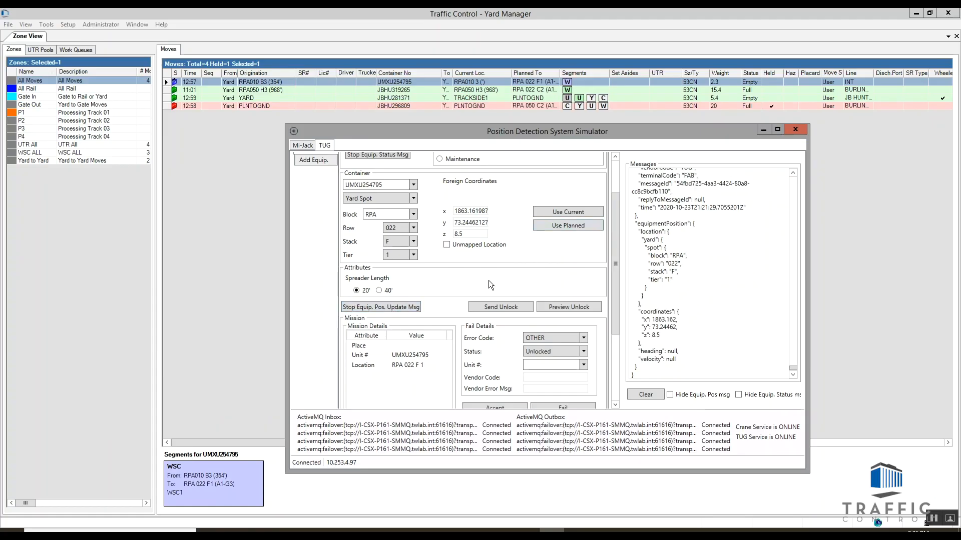
{"action": "left_click", "coordinate": [504, 307]}
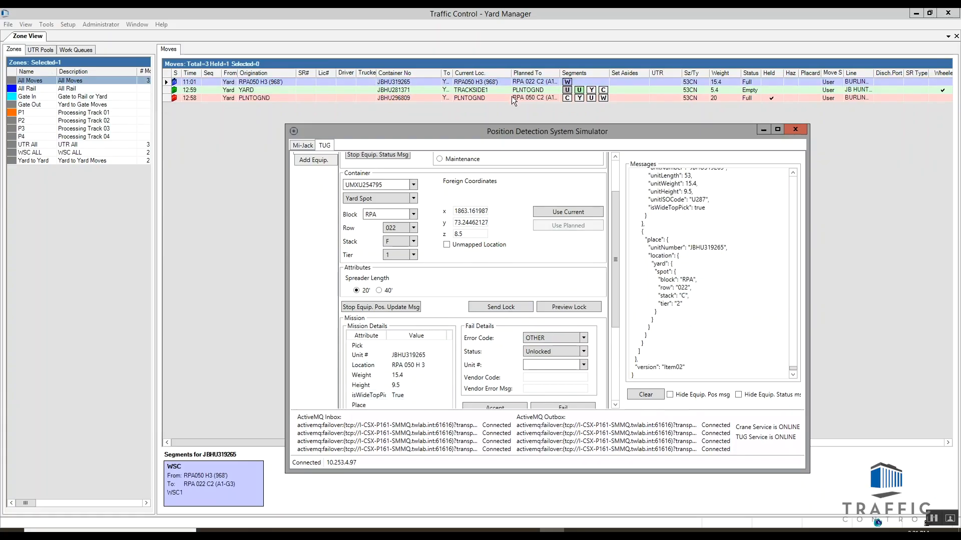
{"action": "left_click", "coordinate": [763, 130]}
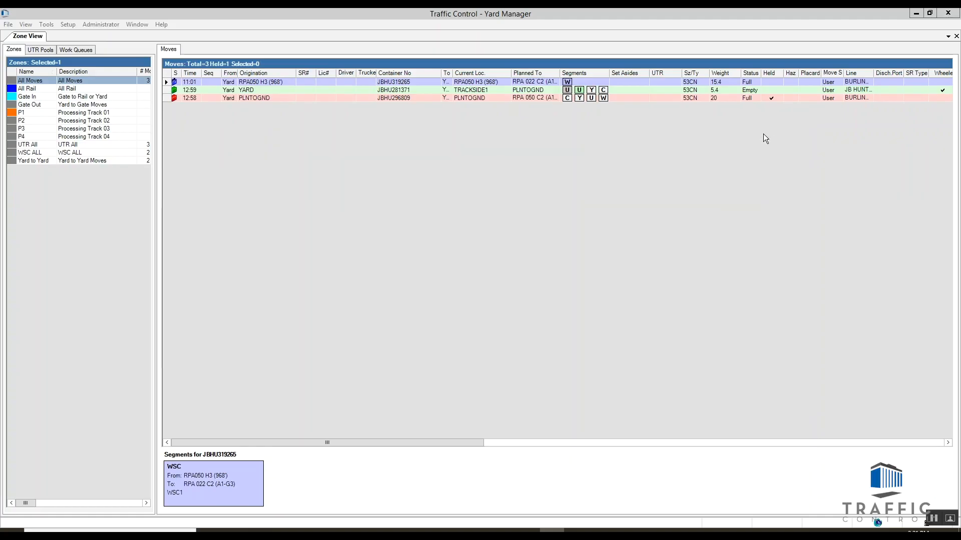